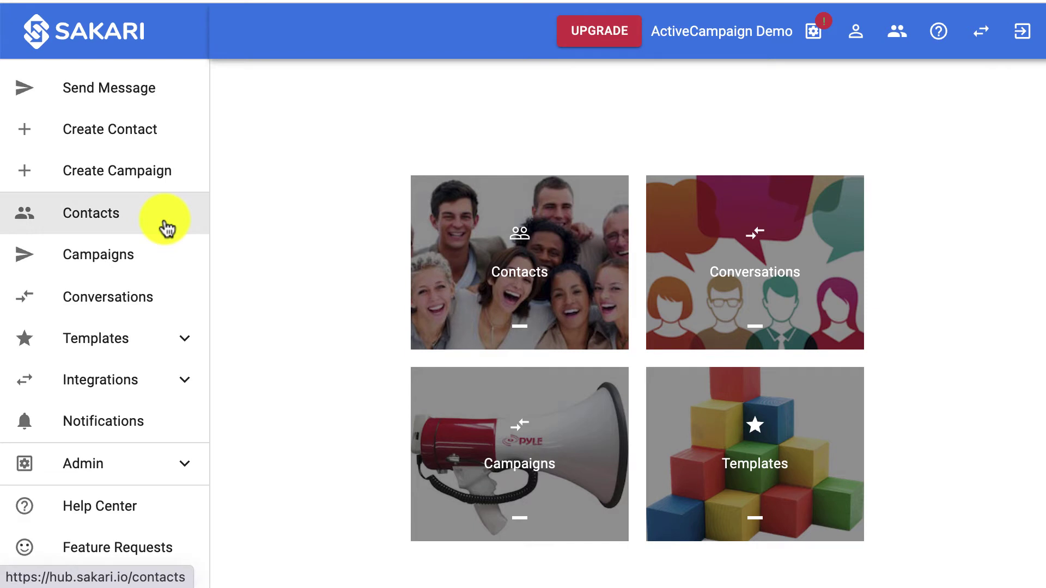
# - Start a new conversation from Conversations and filter the contact picker by First Name 'Joe'
pyautogui.click(166, 228)
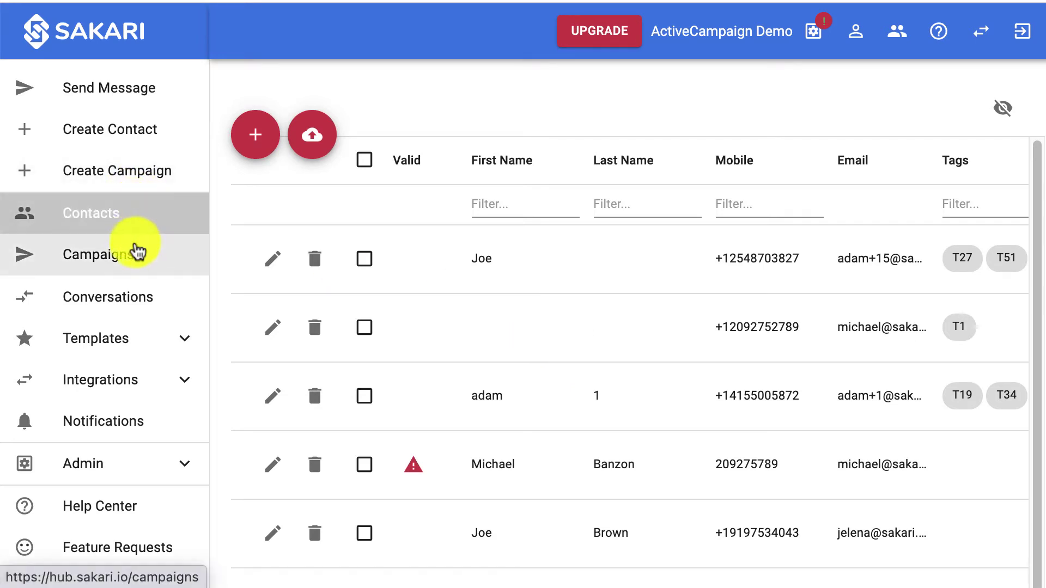
pyautogui.click(138, 304)
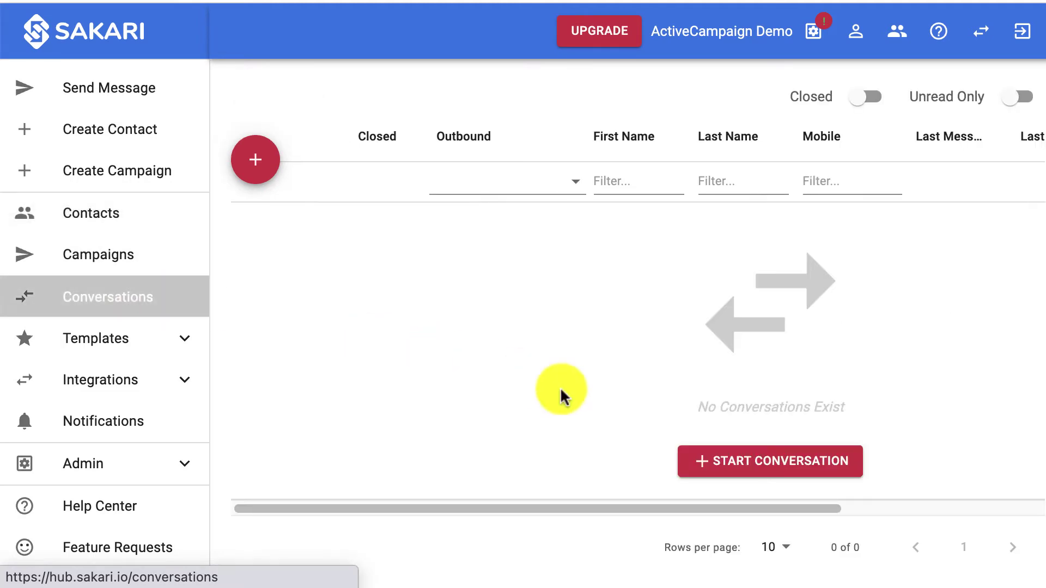
pyautogui.click(719, 483)
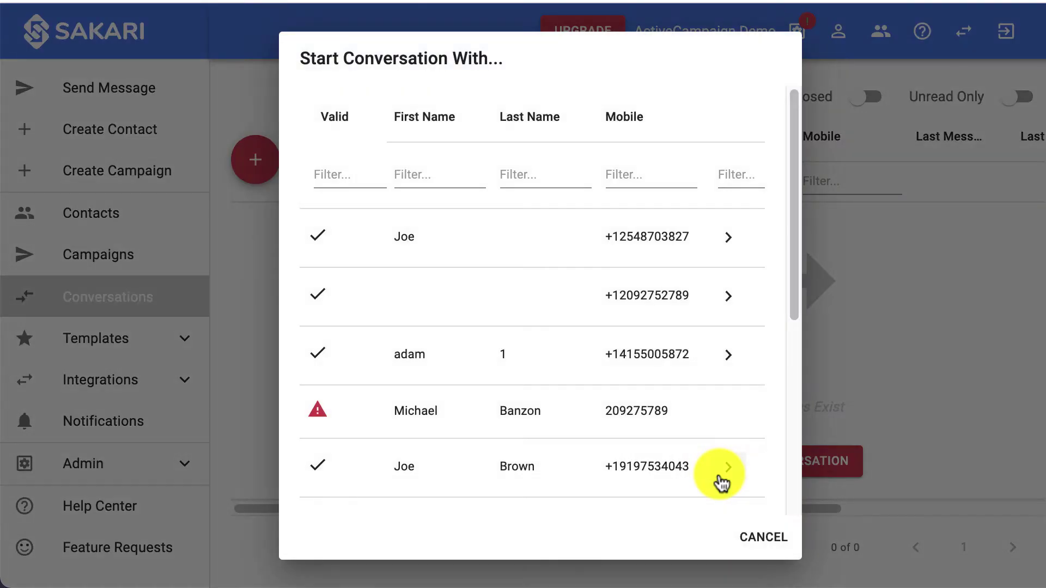
pyautogui.scroll(-2, 540, 302)
pyautogui.scroll(-1, 539, 308)
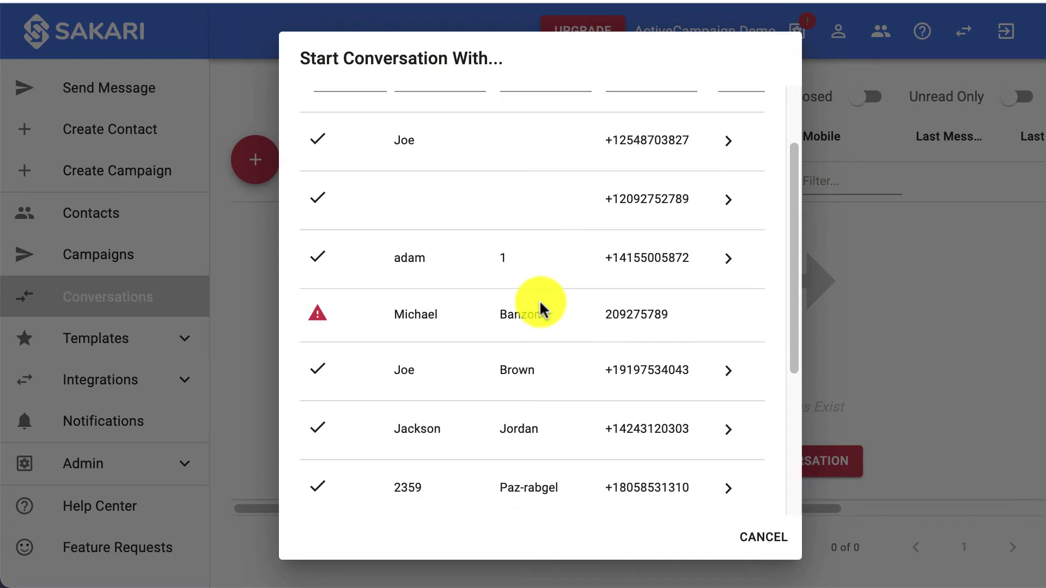
pyautogui.scroll(-1, 540, 300)
pyautogui.scroll(3, 540, 300)
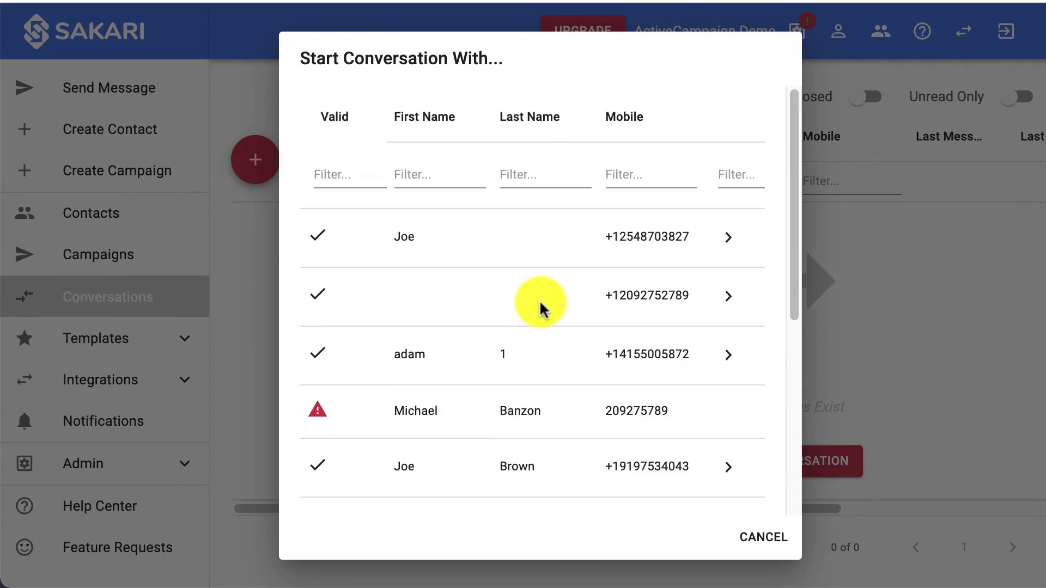
pyautogui.click(440, 175)
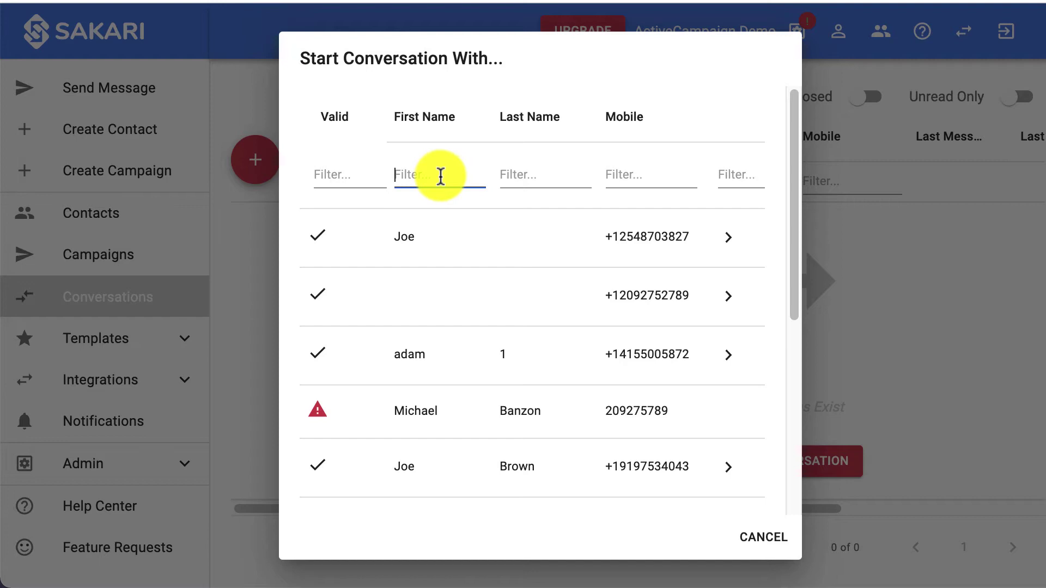
pyautogui.write('Joe')
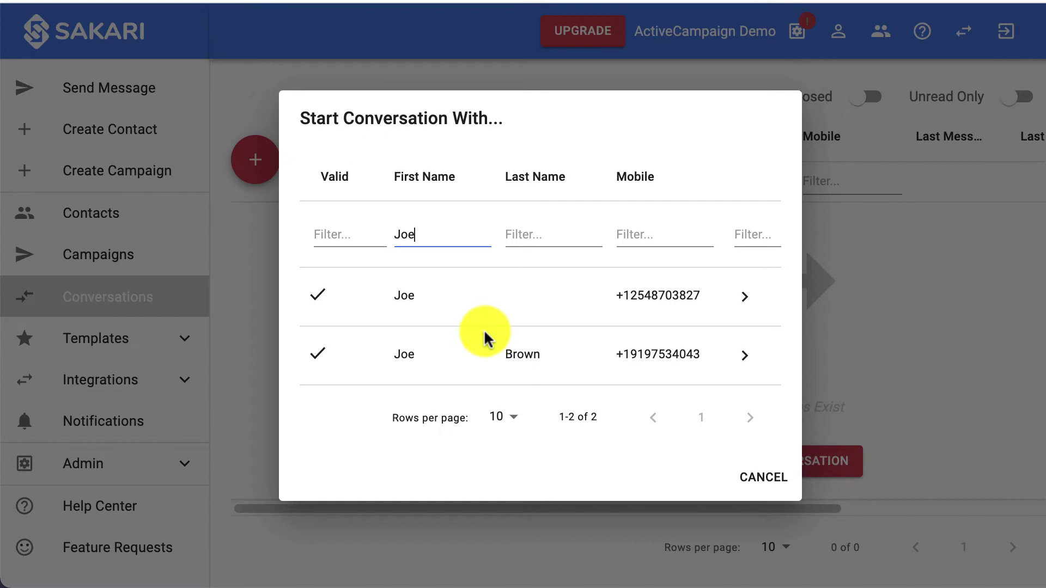
# - Draft 'Hi {{{ firstName }}}, thanks for subscribing to our list!' to Joe Brown, replacing the typed 'Joe' with the placeholder
pyautogui.click(745, 366)
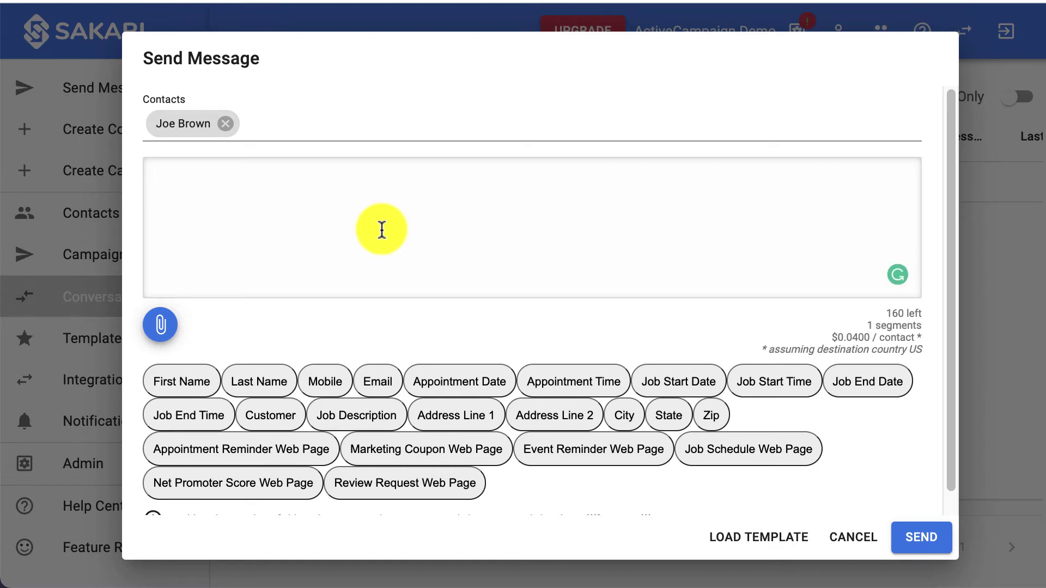
pyautogui.write('Hi Joe, thanks for subscribing to our list!')
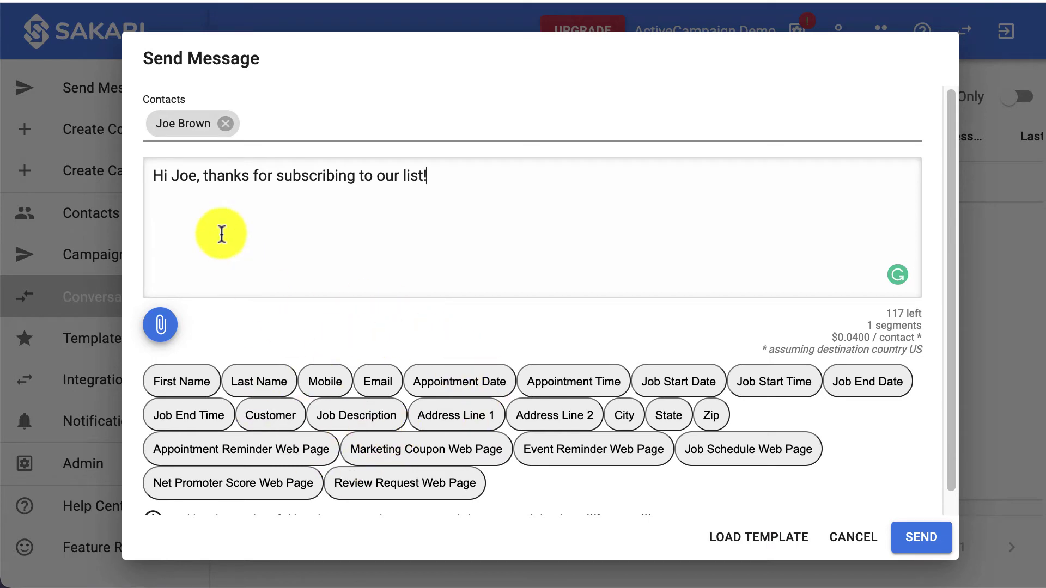
pyautogui.doubleClick(186, 176)
pyautogui.press('BackSpace')
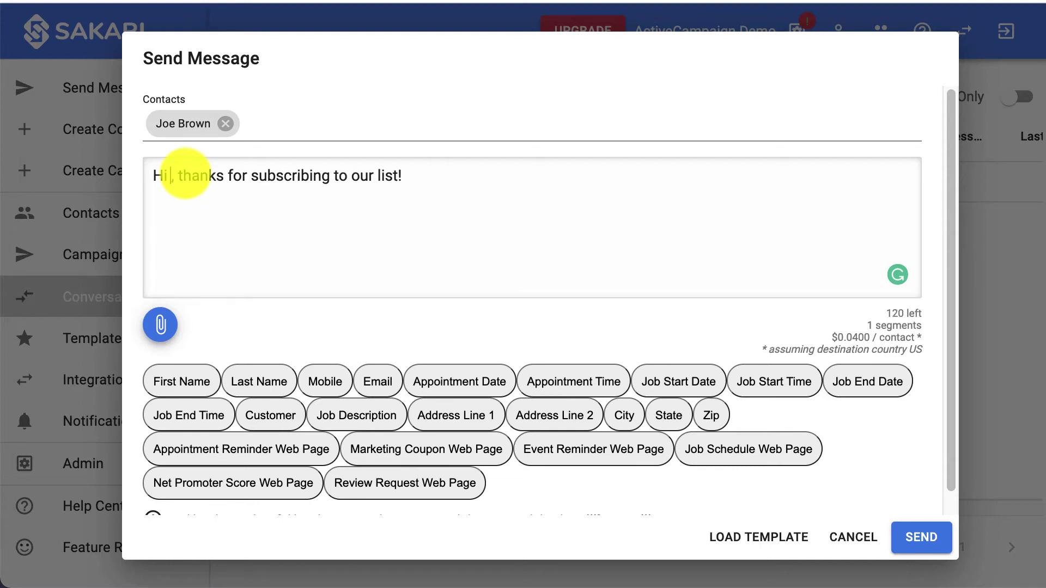
pyautogui.click(186, 383)
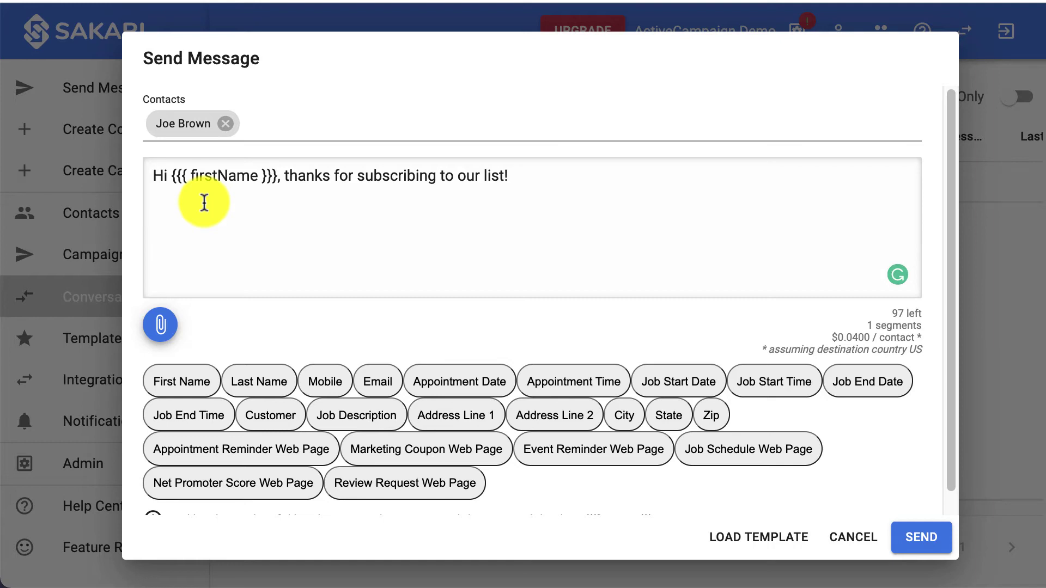
# - Upload sakari-icon-128x128.png as an image attachment on the message draft
pyautogui.click(173, 332)
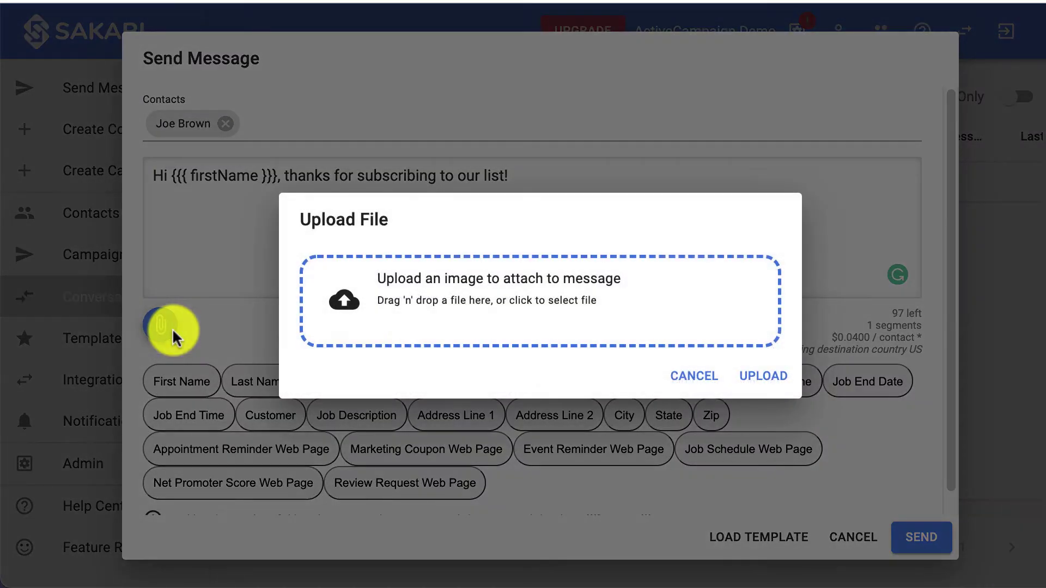
pyautogui.click(523, 280)
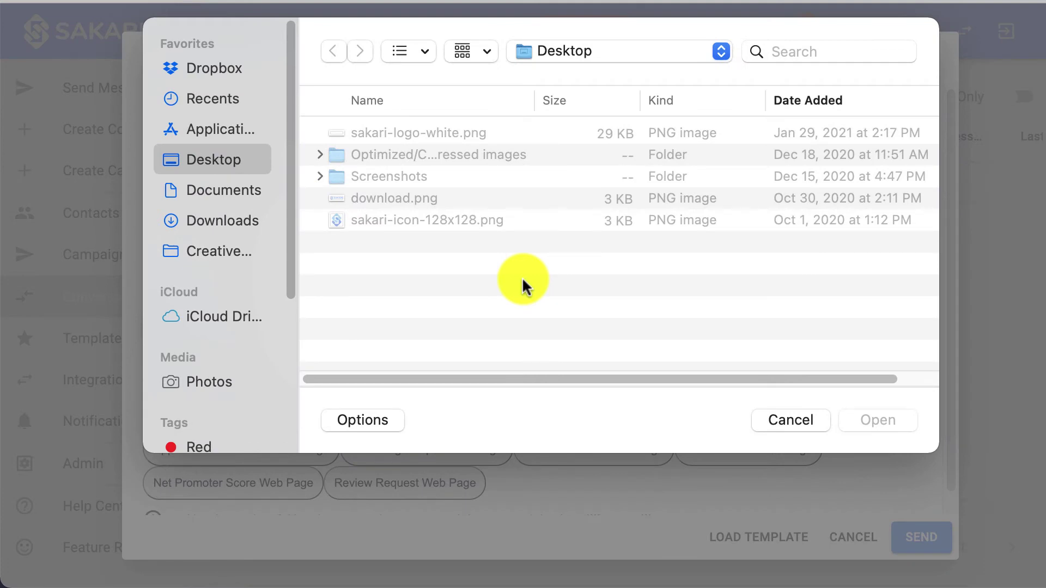
pyautogui.click(428, 222)
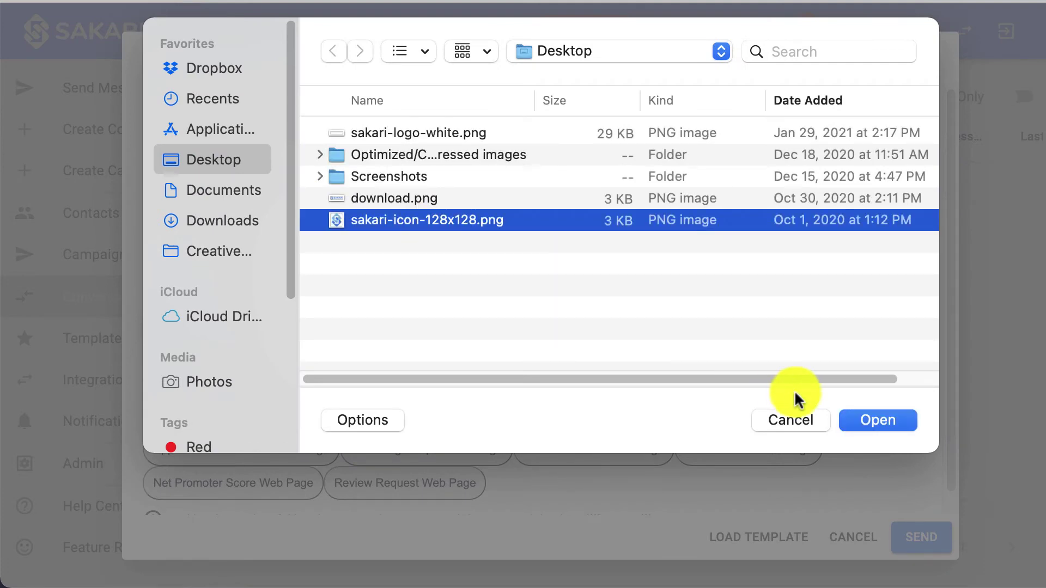
pyautogui.click(853, 415)
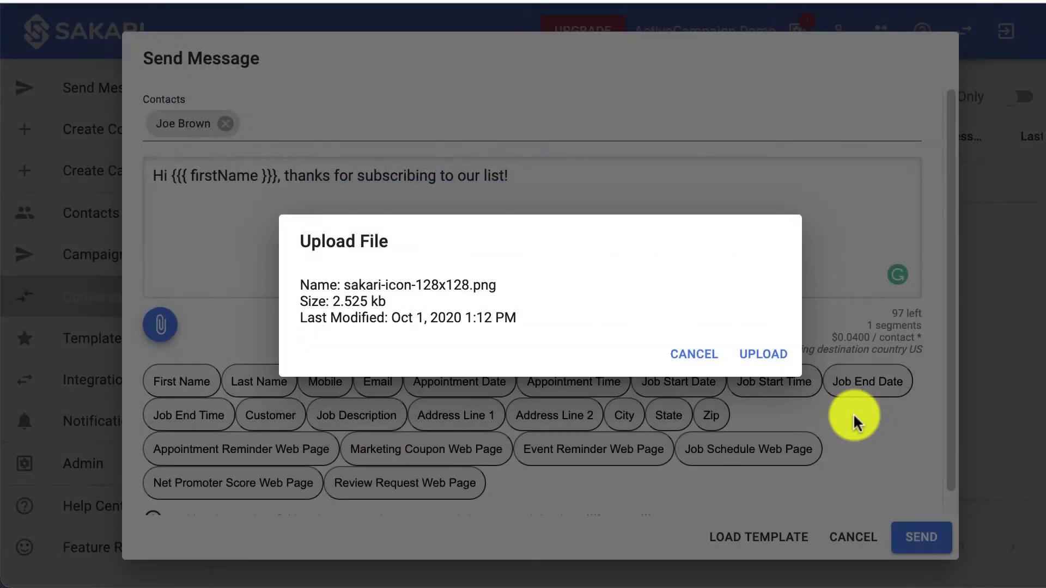
pyautogui.click(761, 356)
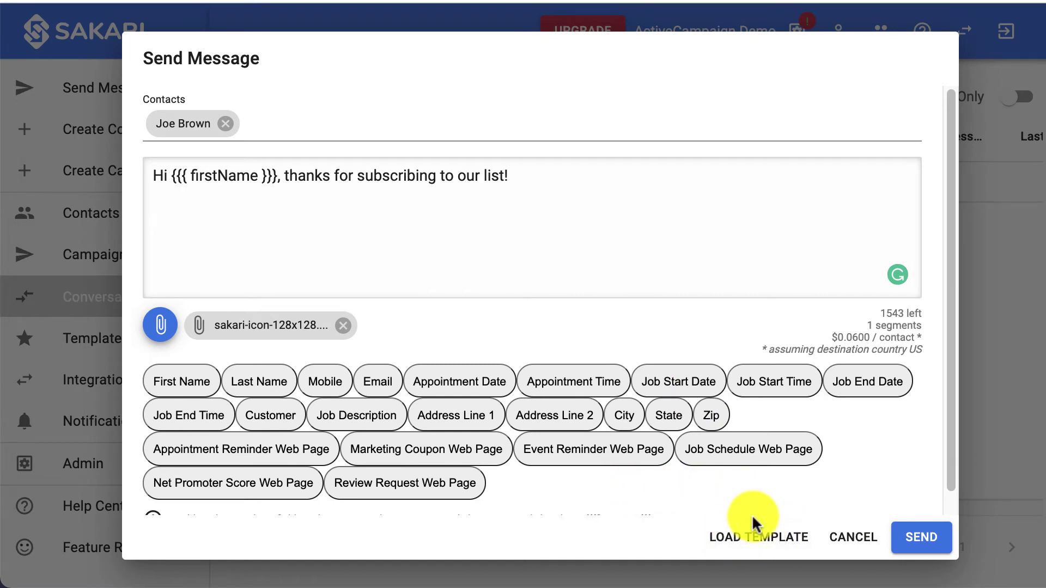
# - Discard the draft and begin a new SMS template named 'Appointment Reminder'
pyautogui.click(840, 540)
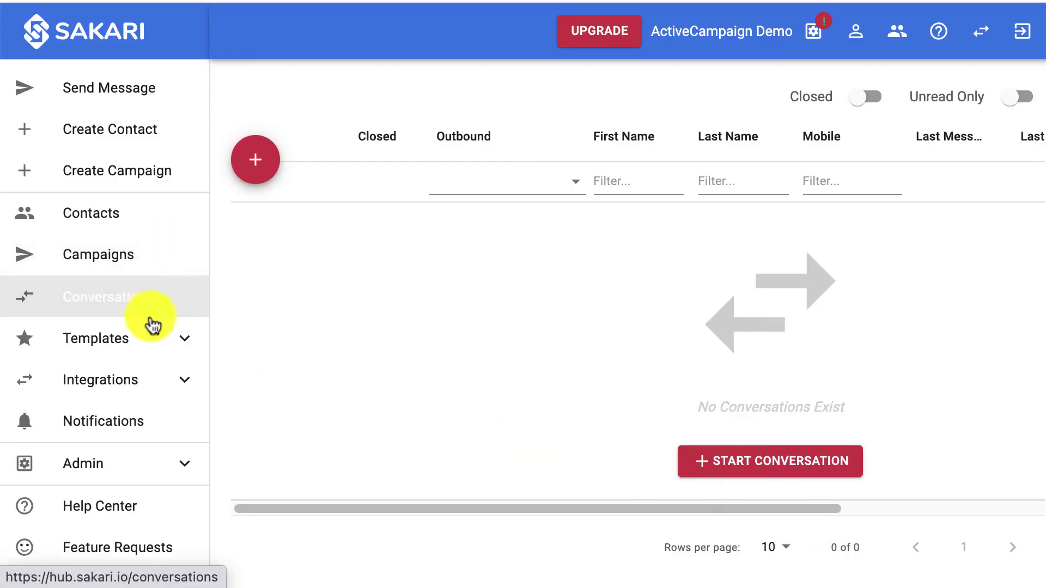
pyautogui.click(140, 350)
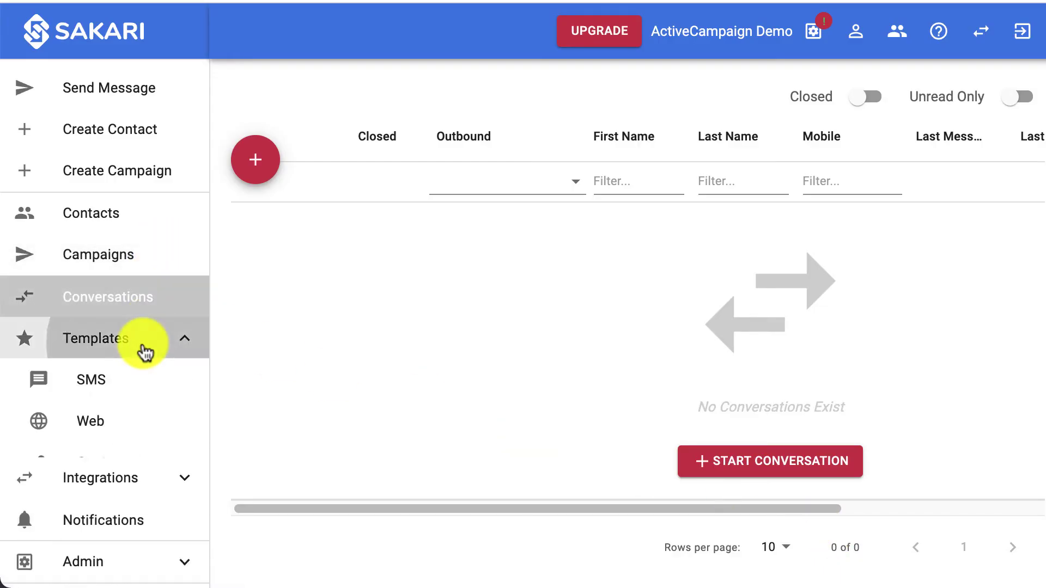
pyautogui.click(129, 385)
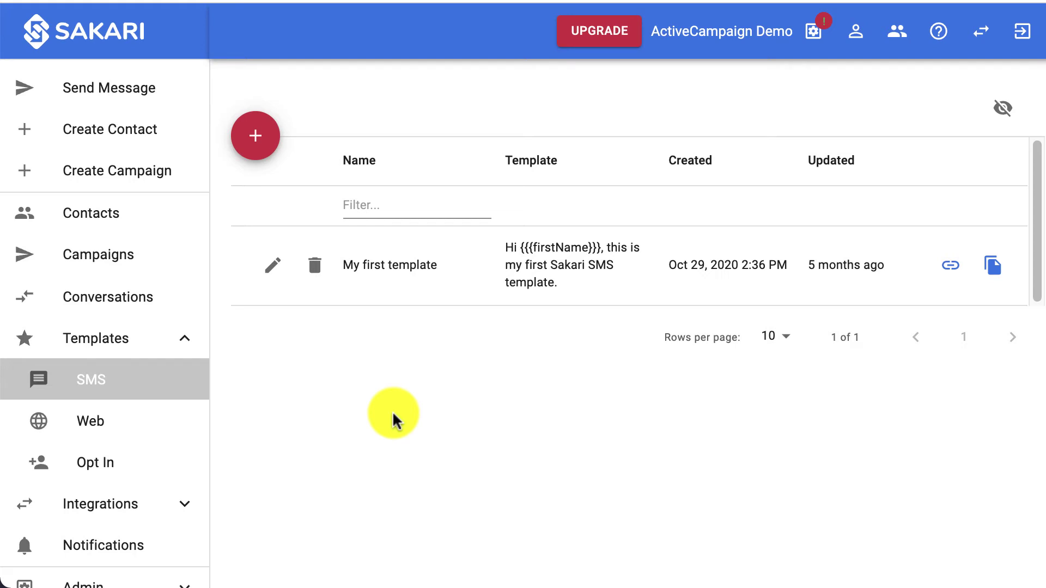
pyautogui.click(256, 147)
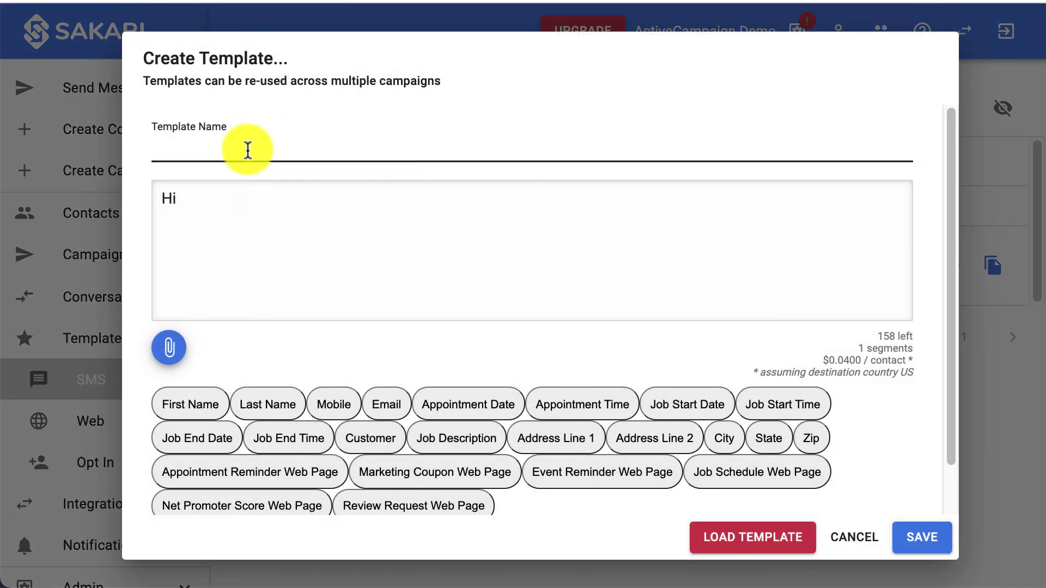
pyautogui.click(231, 198)
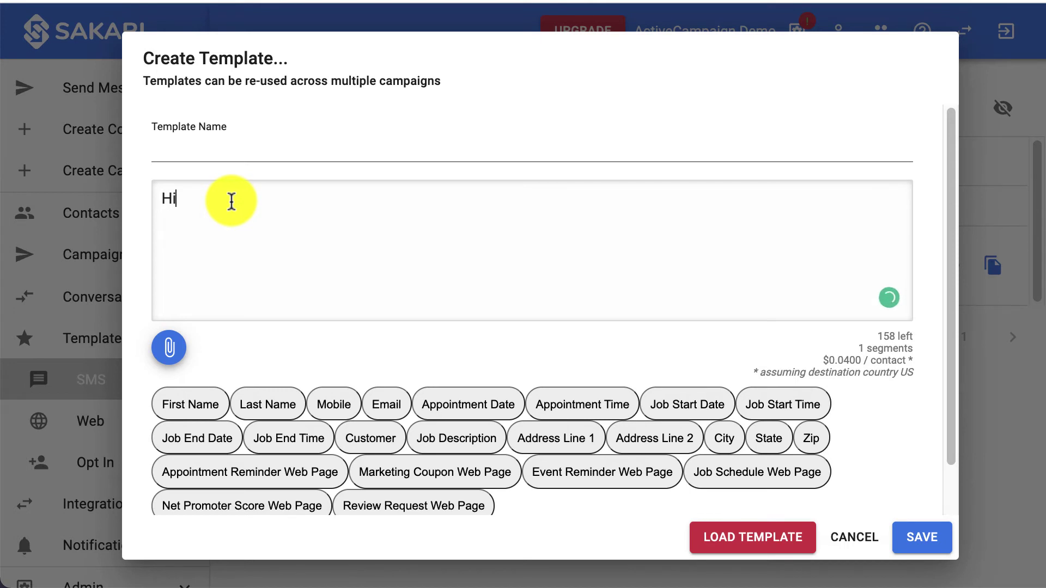
pyautogui.click(240, 153)
pyautogui.write('App')
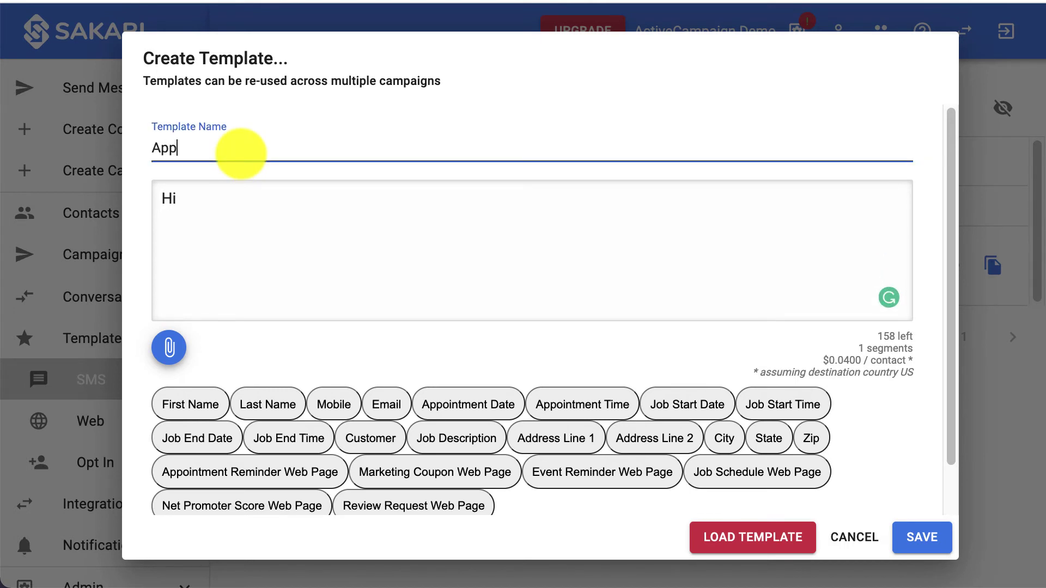
pyautogui.write('ointment Remind')
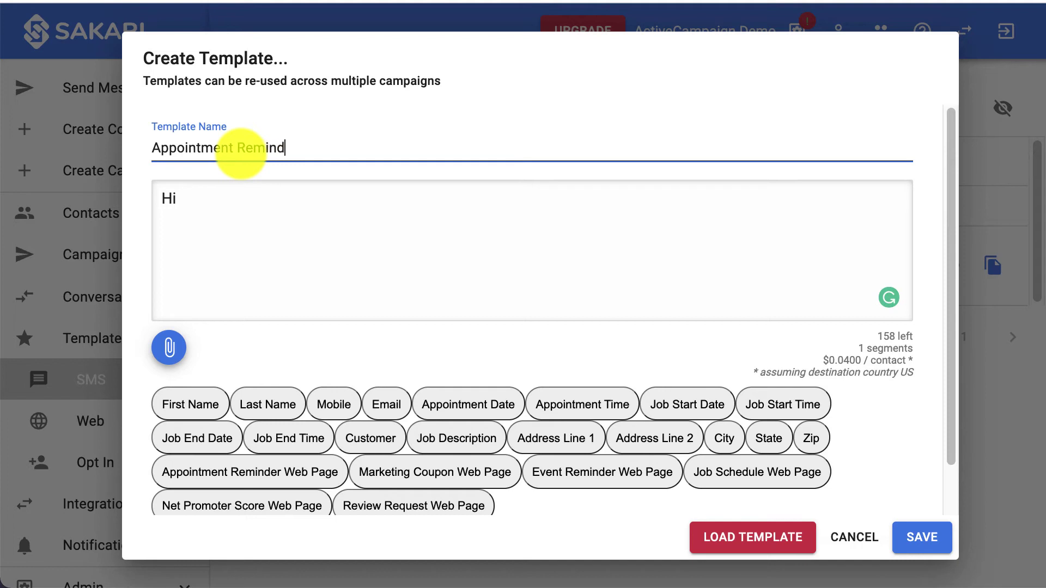
pyautogui.write('er')
# - Write the template body greeting the First Name and stating the Appointment Date placeholder, then save it
pyautogui.click(214, 193)
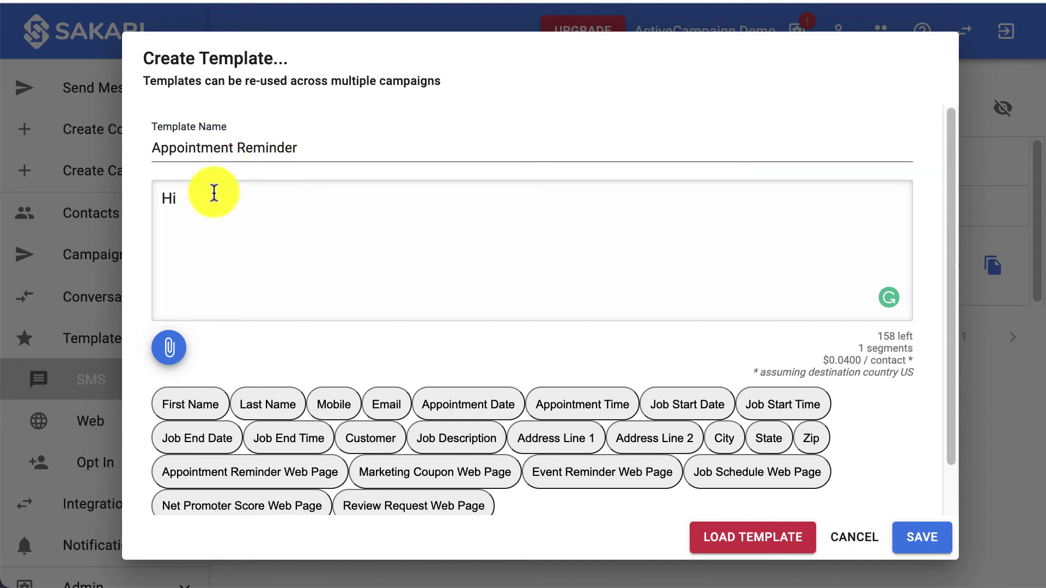
pyautogui.click(207, 404)
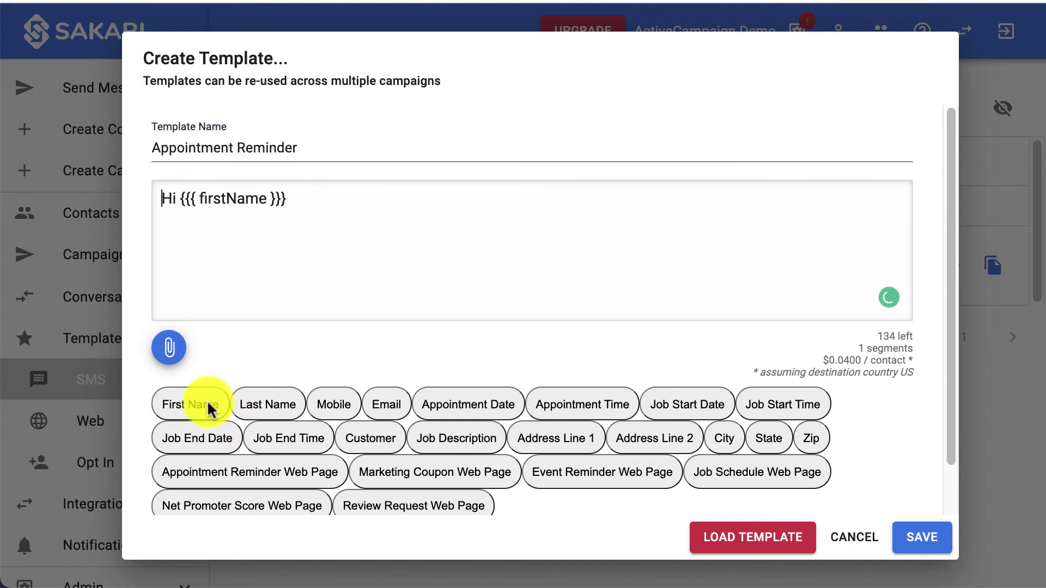
pyautogui.click(344, 198)
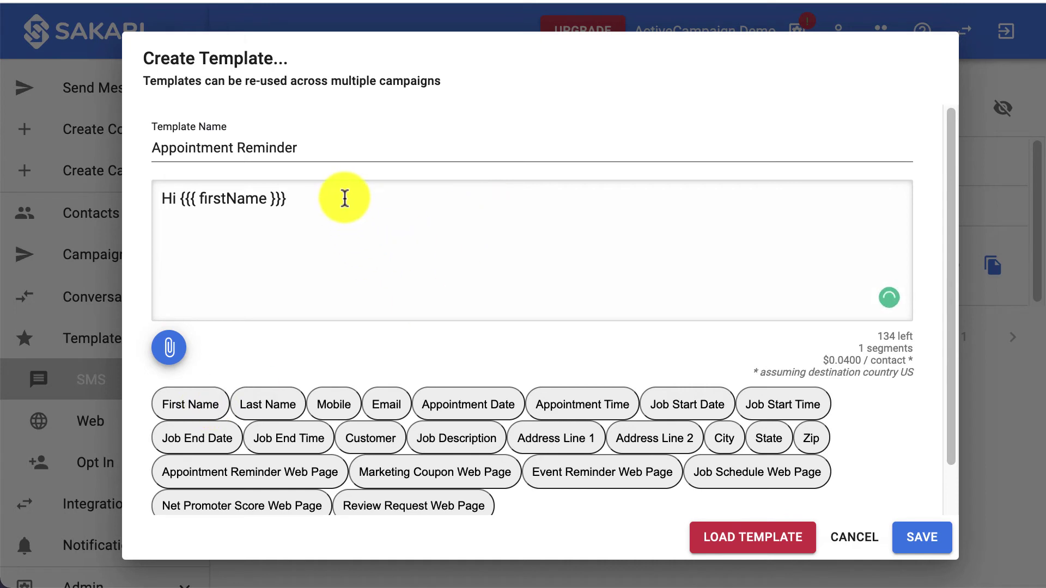
pyautogui.write(', this is a reminder that your appointment is on')
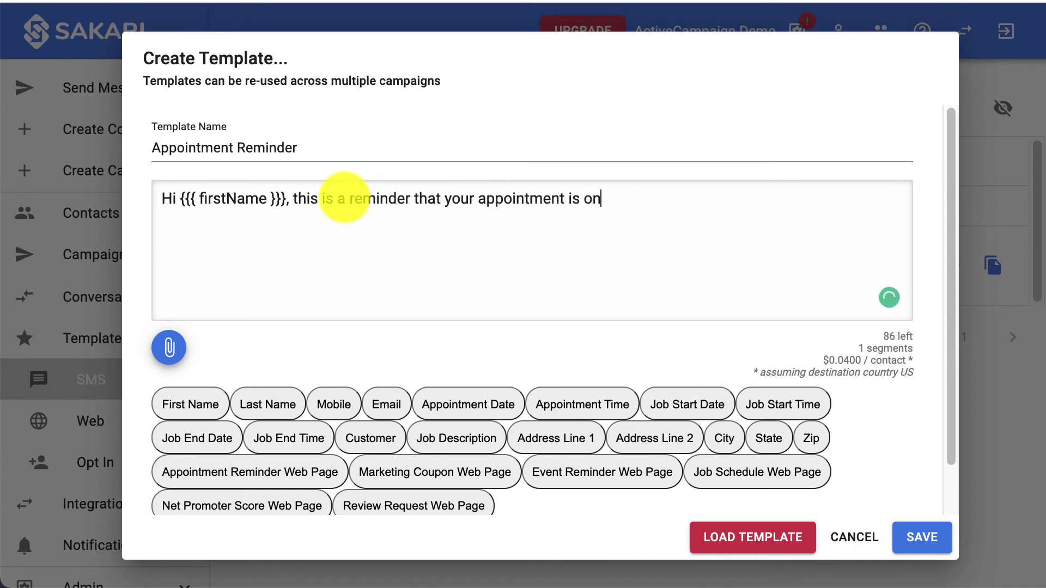
pyautogui.click(504, 409)
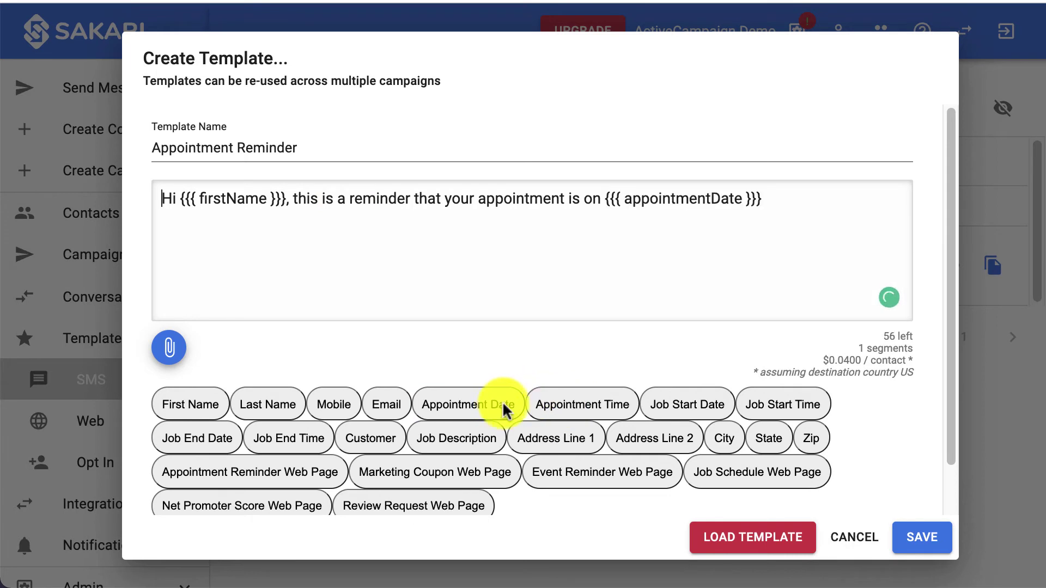
pyautogui.click(814, 194)
pyautogui.write('. ')
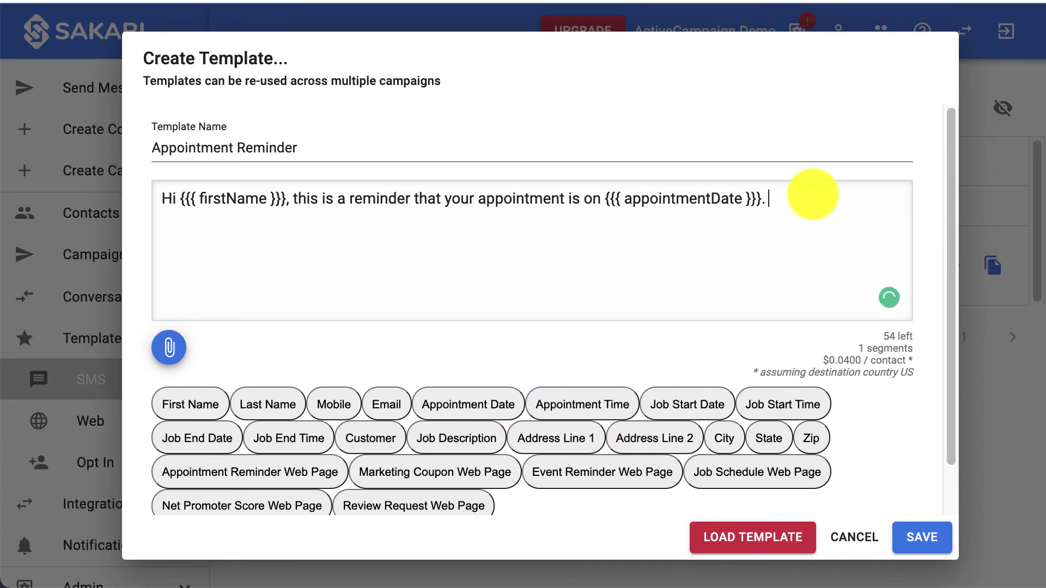
pyautogui.write('Please let us know if you are unable to make it.')
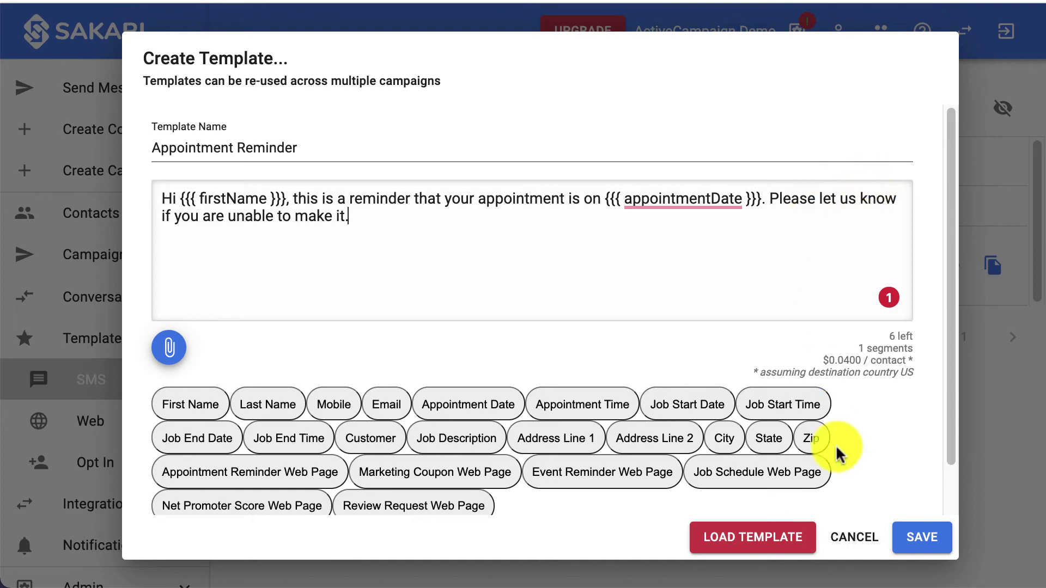
pyautogui.click(921, 539)
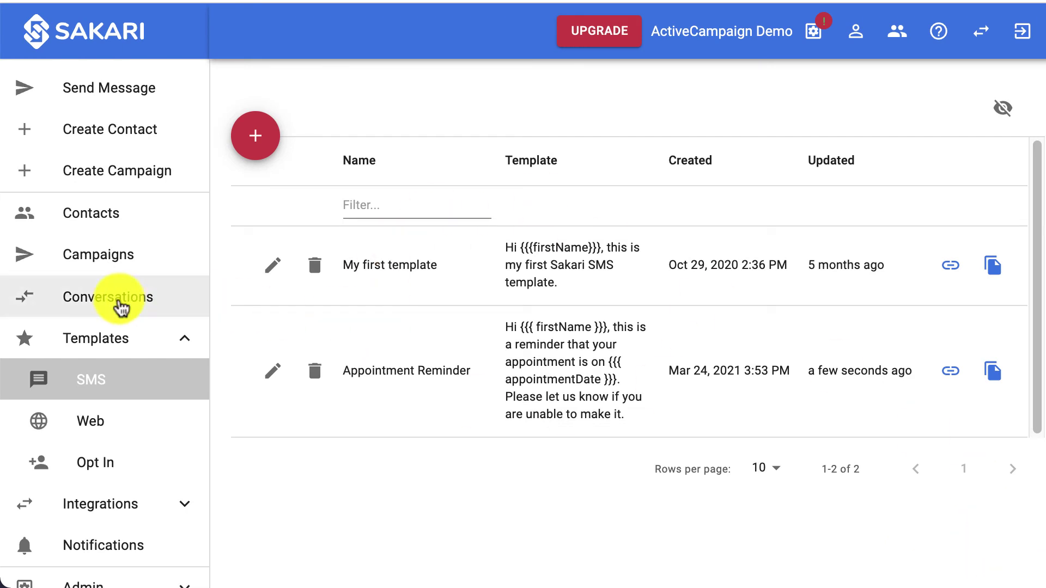
pyautogui.click(98, 301)
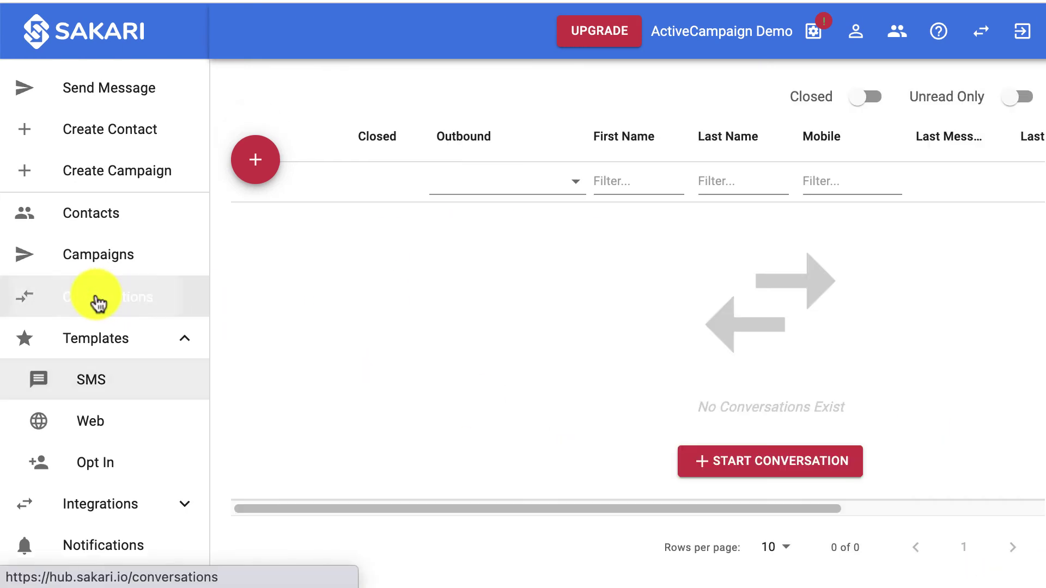
pyautogui.click(707, 465)
pyautogui.click(419, 189)
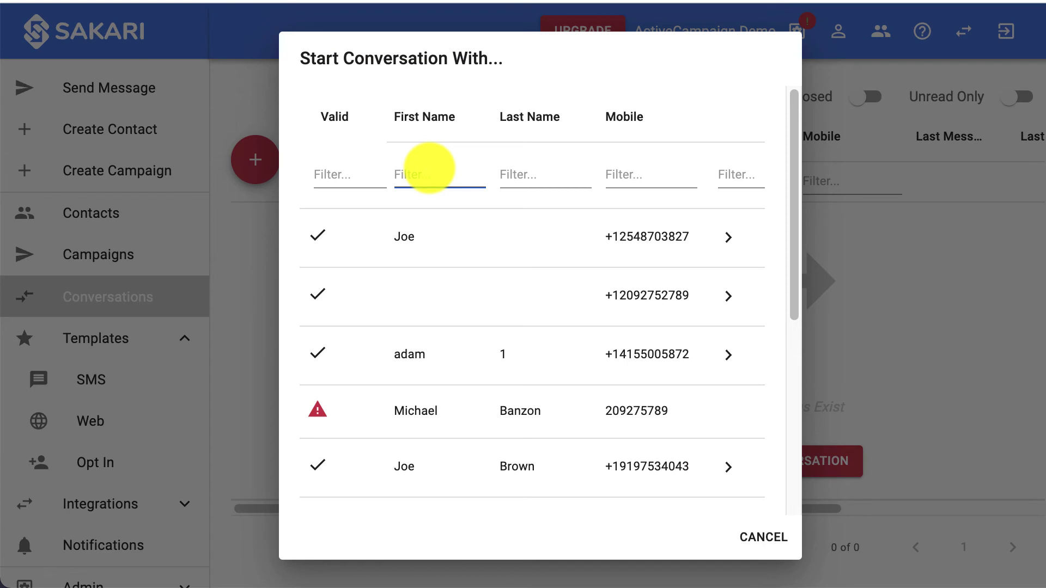
pyautogui.write('Joe')
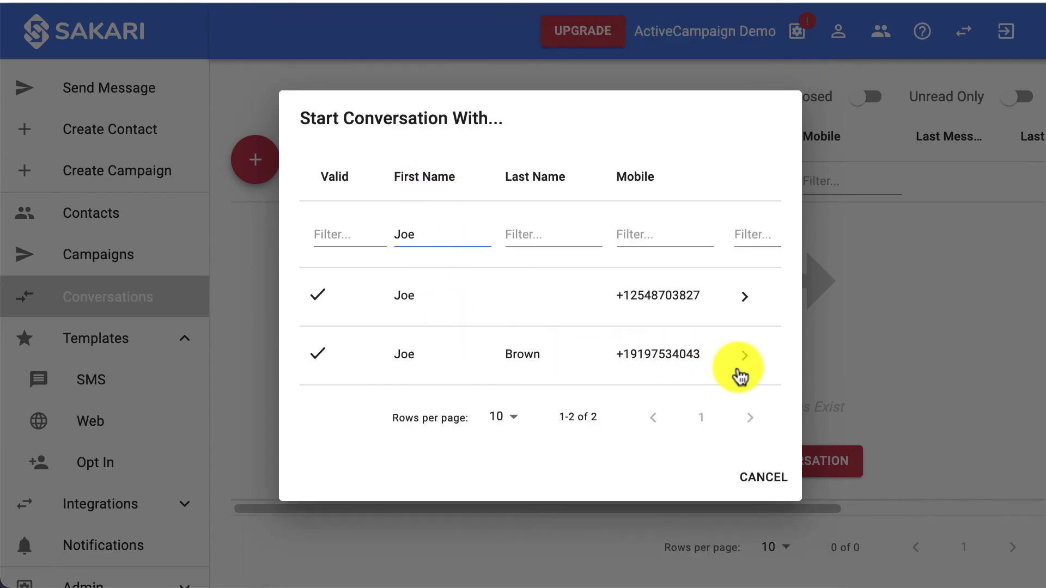
pyautogui.click(740, 372)
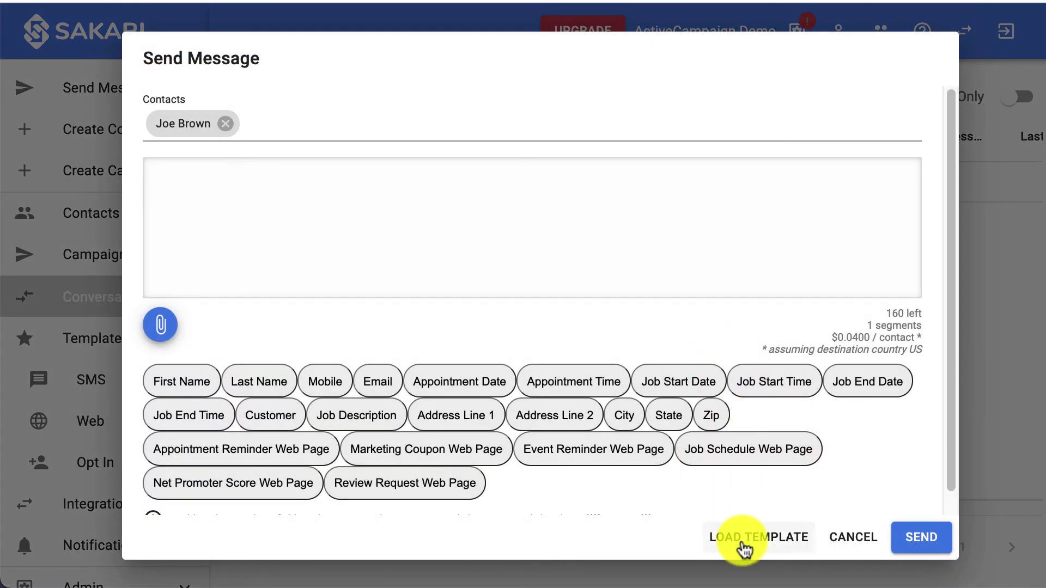
pyautogui.click(741, 541)
pyautogui.click(450, 196)
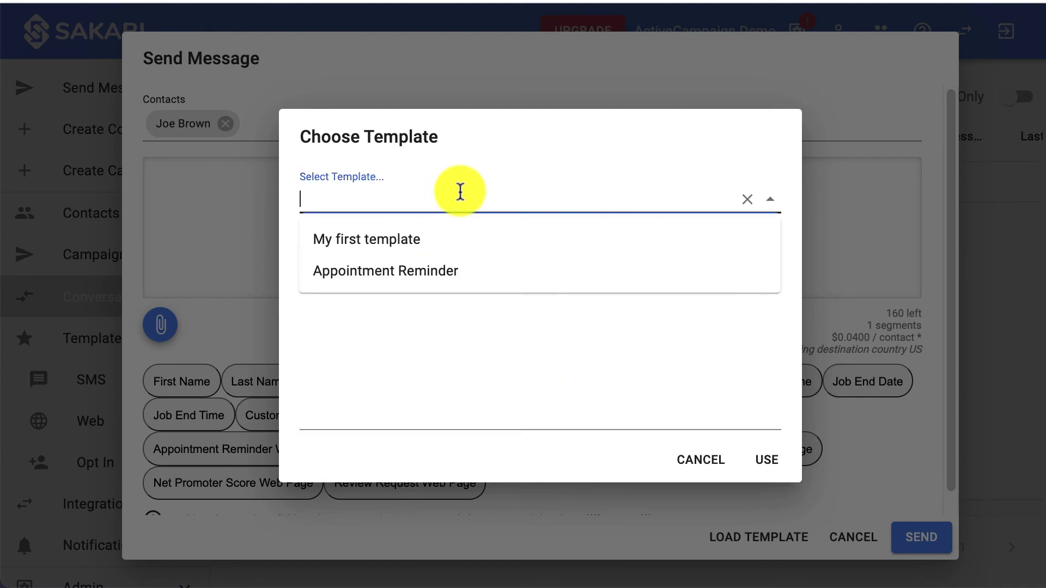
pyautogui.click(509, 267)
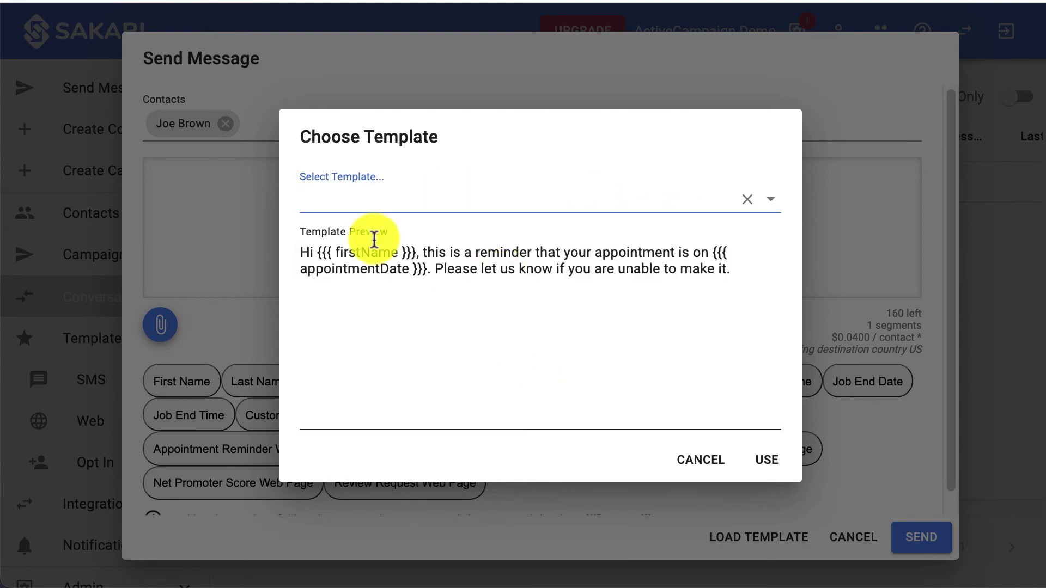
pyautogui.click(761, 464)
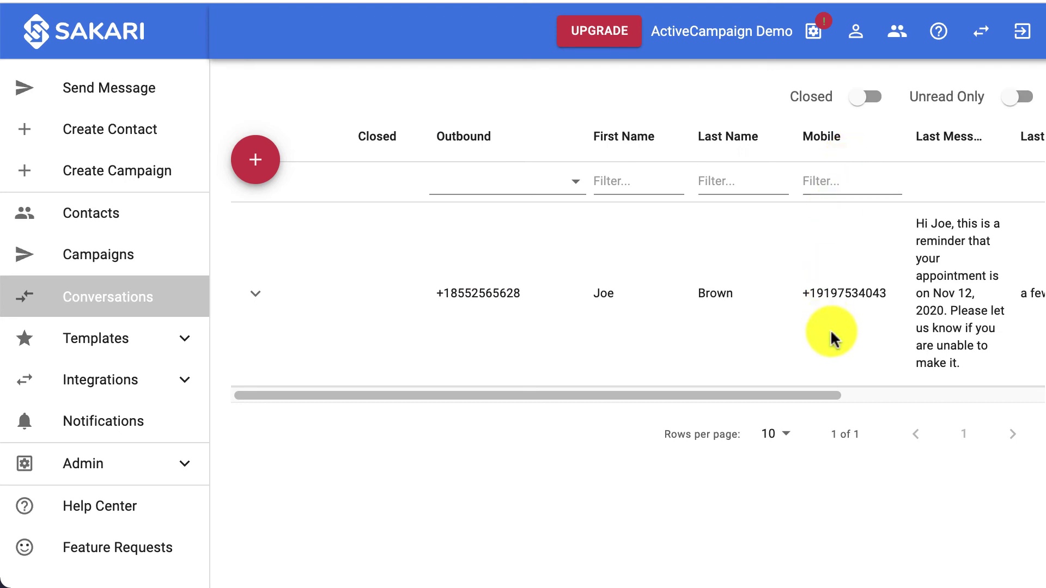
pyautogui.moveTo(751, 395)
pyautogui.mouseDown()
pyautogui.moveTo(948, 395)
pyautogui.moveTo(692, 408)
pyautogui.moveTo(571, 400)
pyautogui.mouseUp()
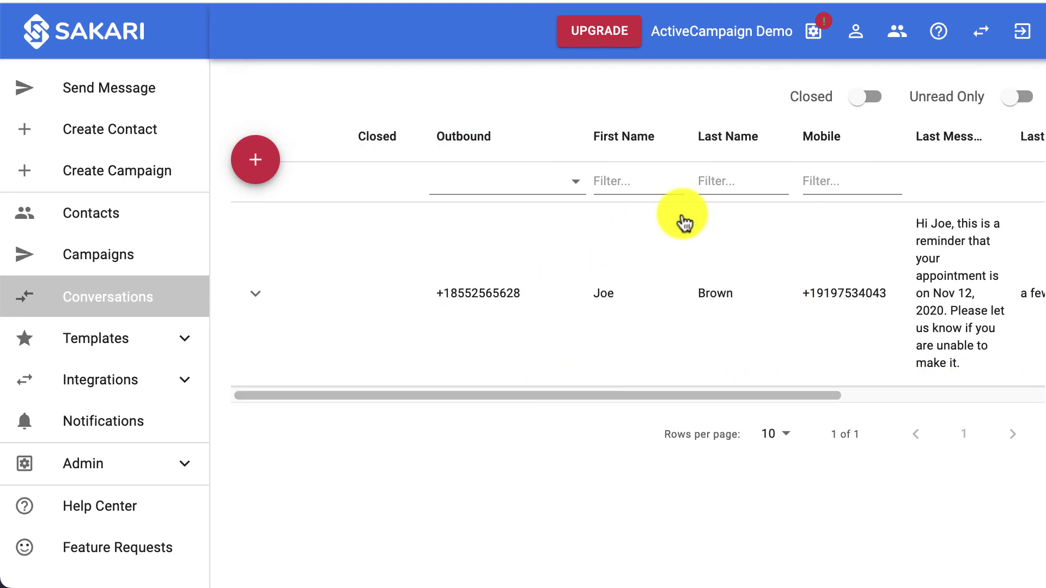